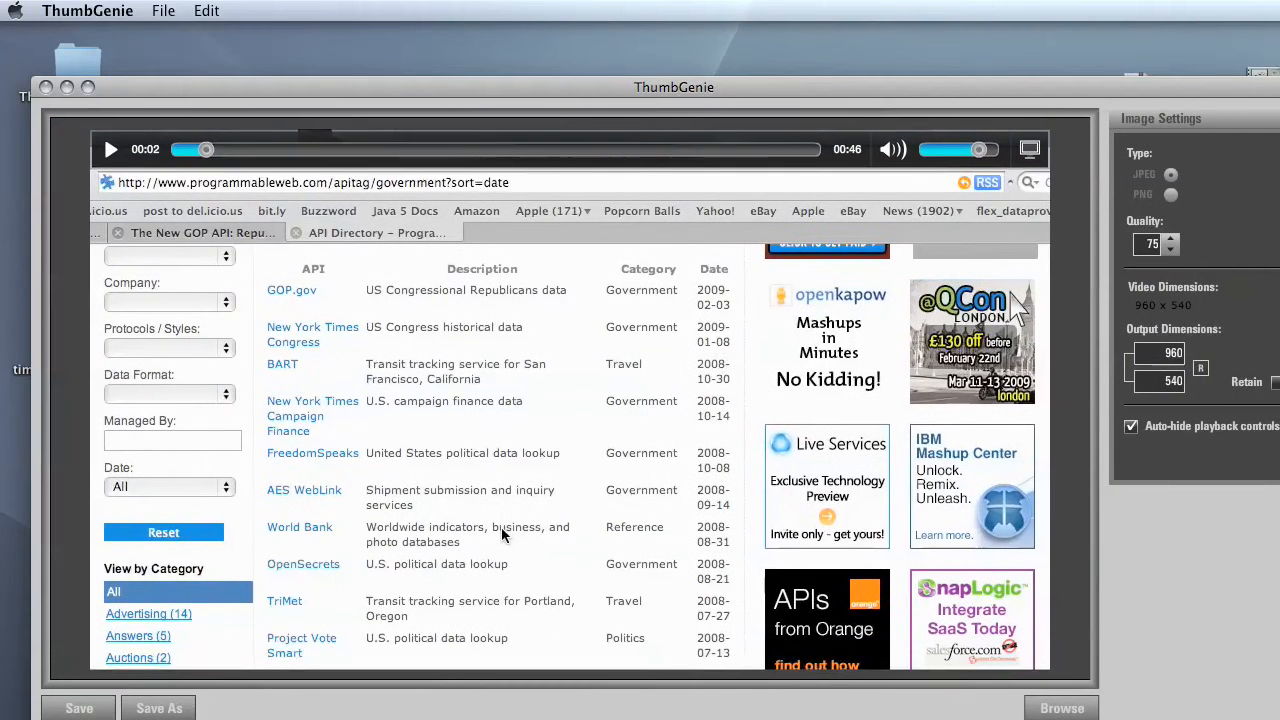
- Scrub the loaded video forward to the frame at about 00:28 for the thumbnail
left_click_drag(884, 93, 842, 39)
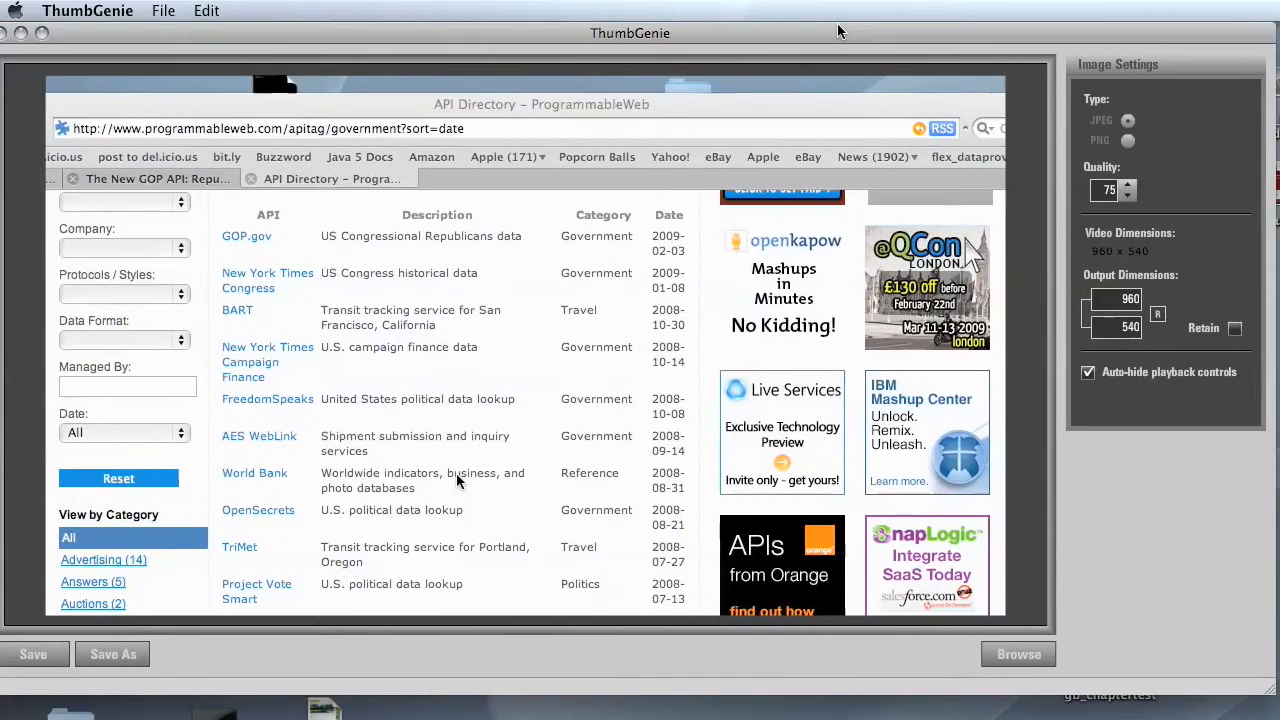
mouse_move(738, 148)
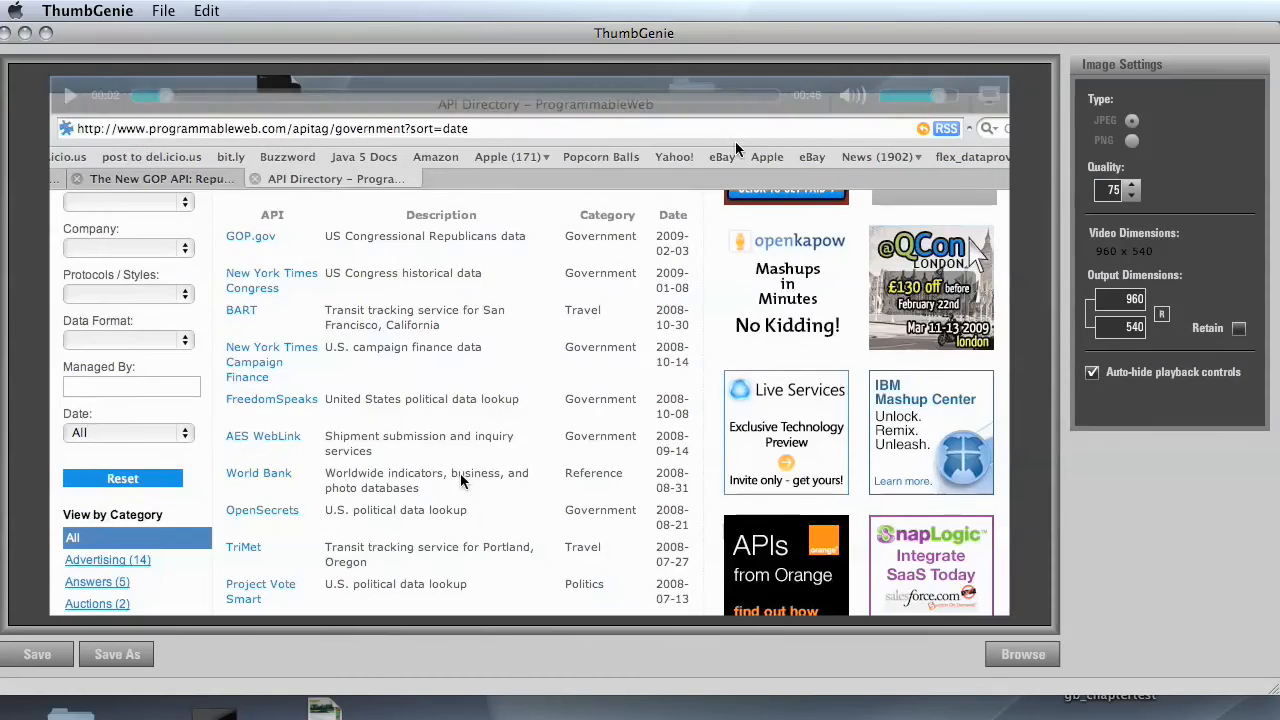
left_click_drag(478, 94, 534, 100)
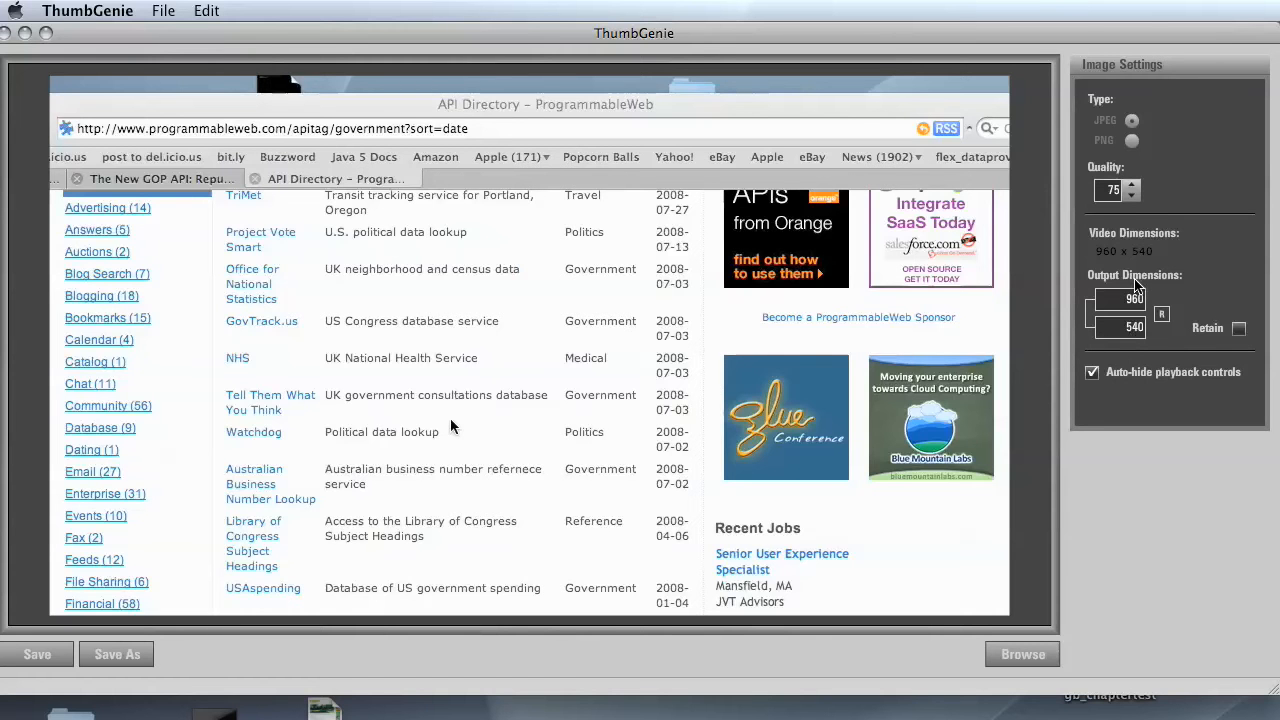
- Set the thumbnail's output width to 640, keeping the linked height in proportion at 360
double_click(1121, 302)
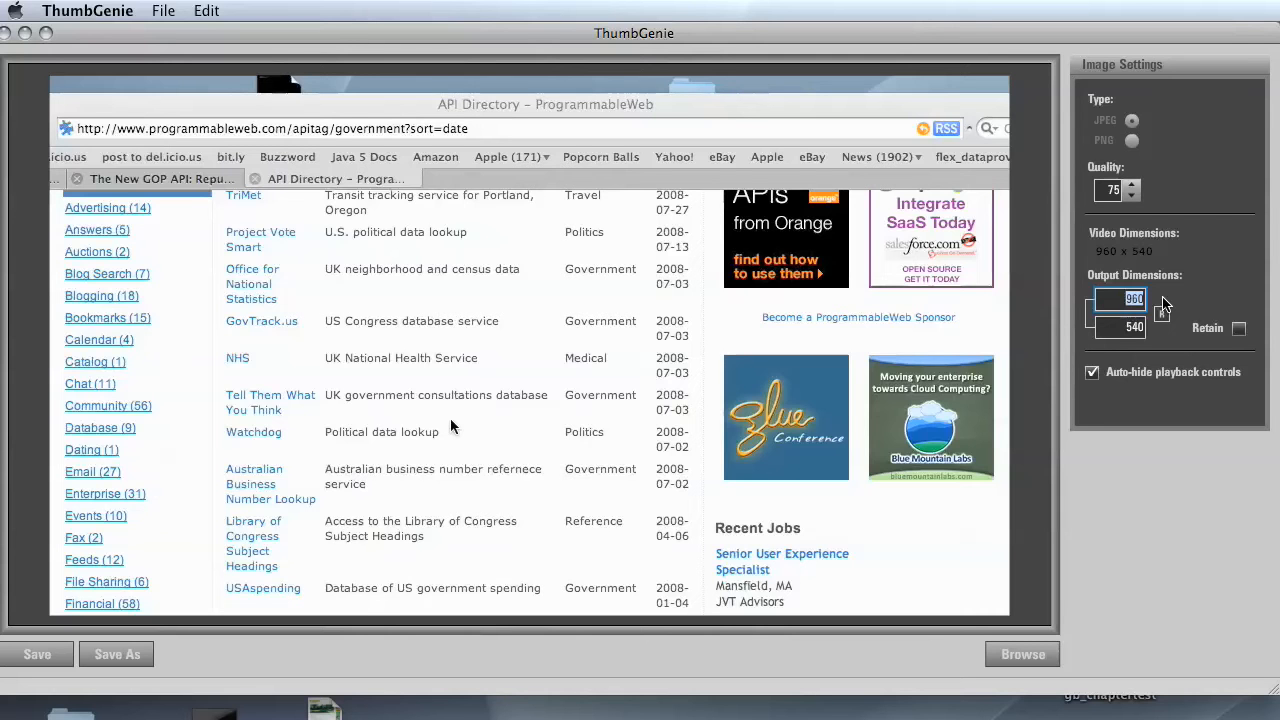
type("64")
left_click(1130, 330)
left_click_drag(1130, 331, 1153, 331)
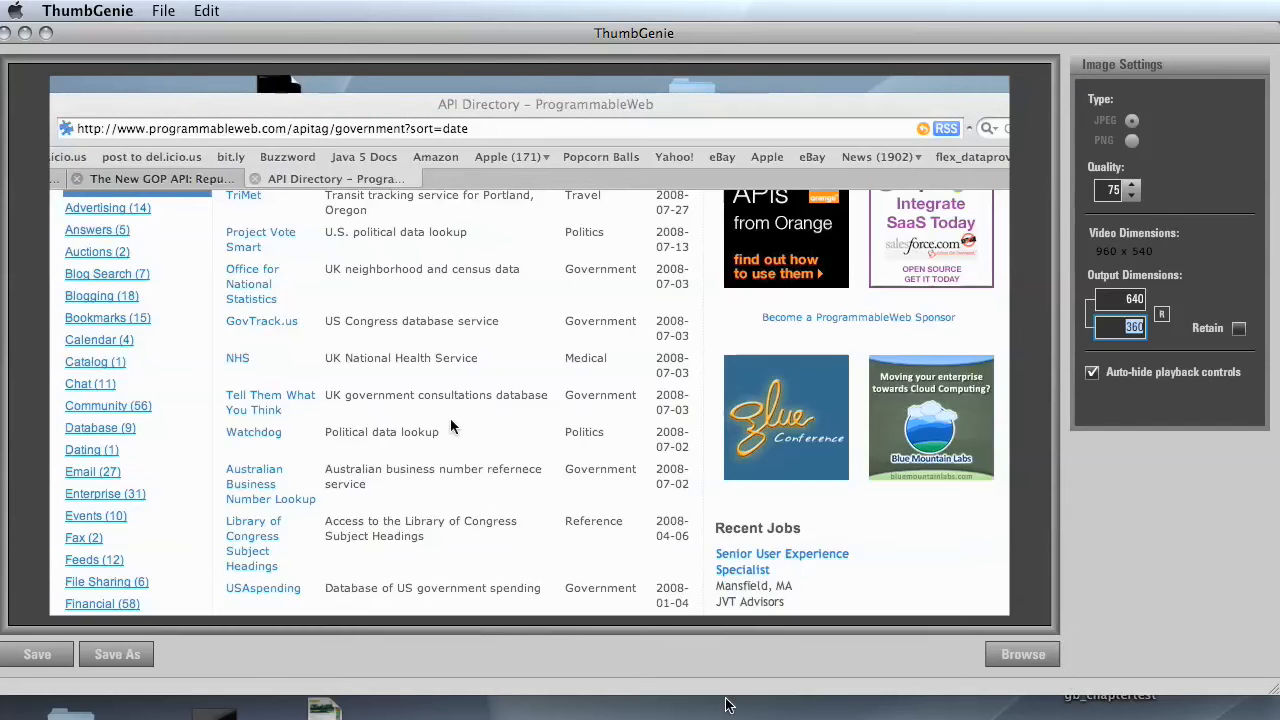
- Shrink the thumbnail window to uncover the desktop and save the frame to the Desktop as govt_apis.jpg
left_click_drag(1255, 683, 841, 514)
left_click_drag(710, 38, 803, 220)
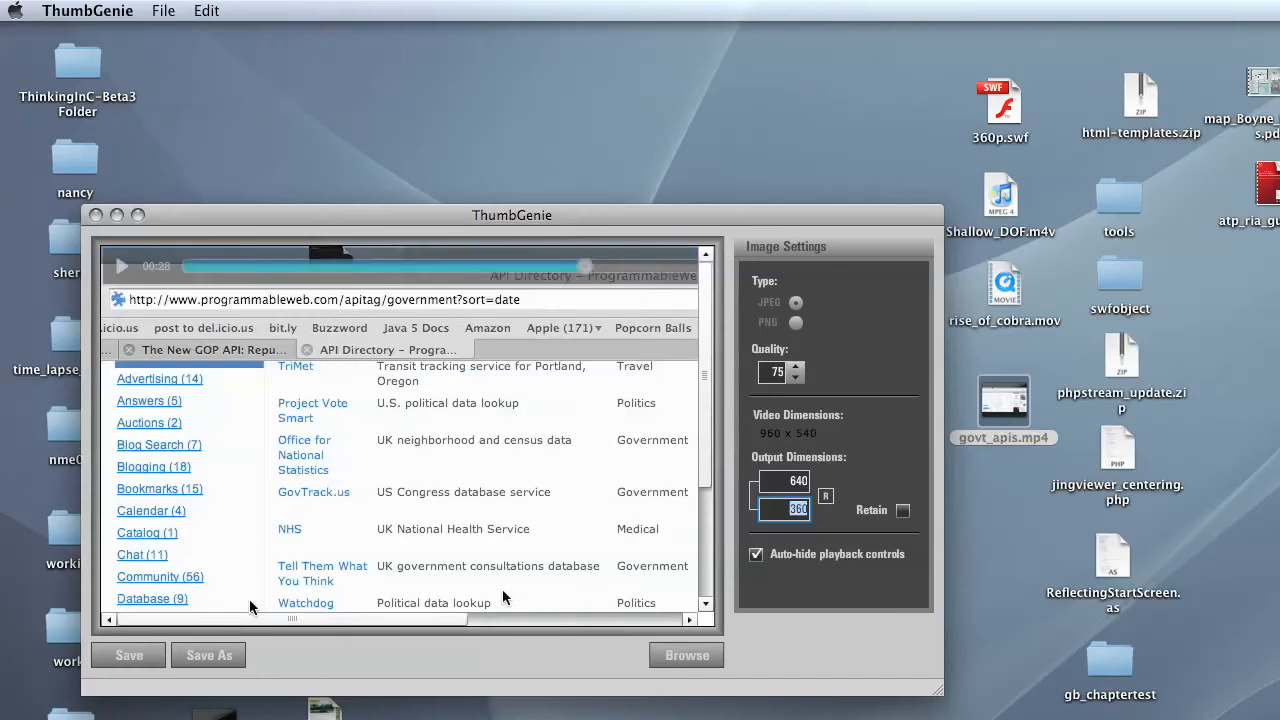
left_click(224, 660)
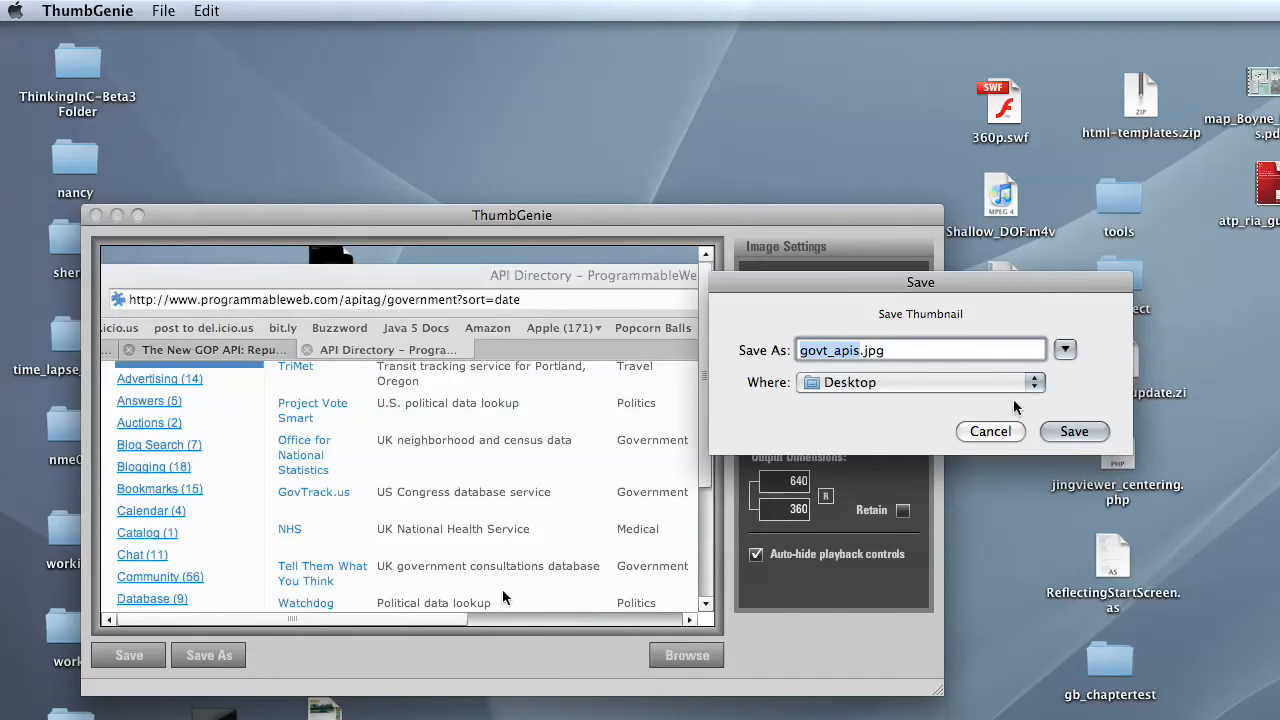
left_click(1103, 436)
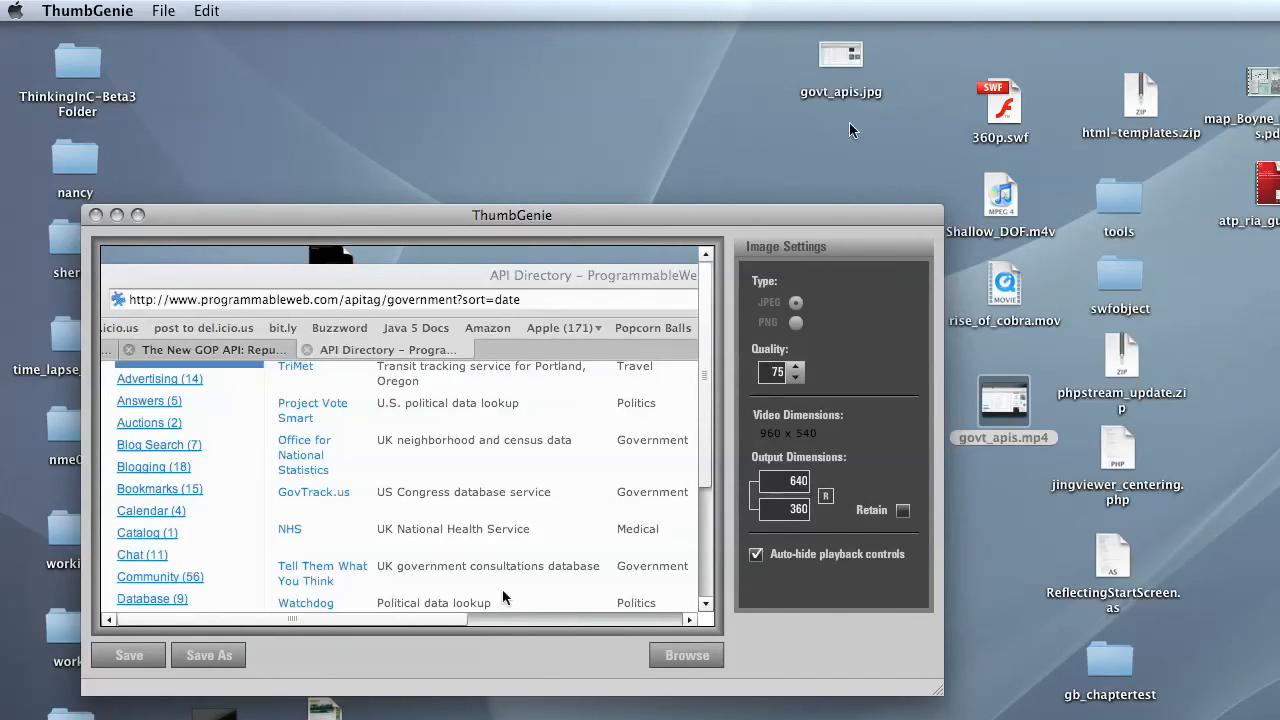
- Open the saved govt_apis.jpg from the desktop to view the thumbnail, and close it again
left_click(842, 58)
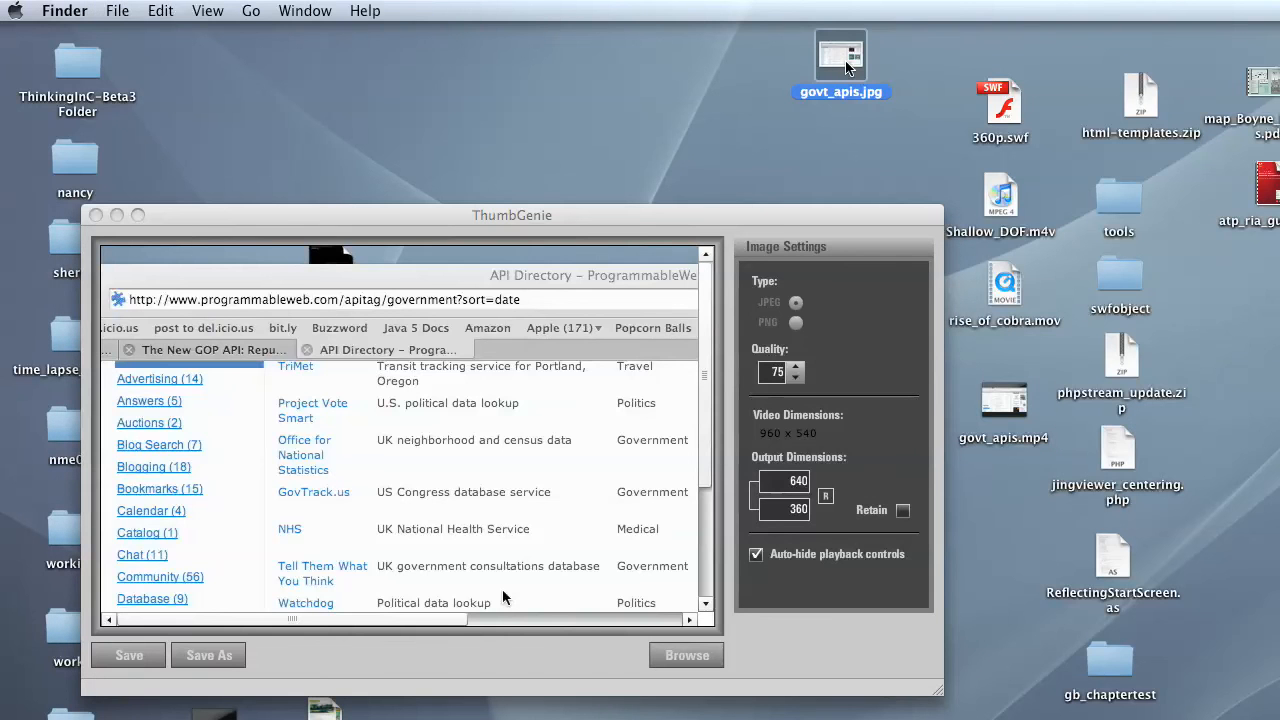
double_click(846, 66)
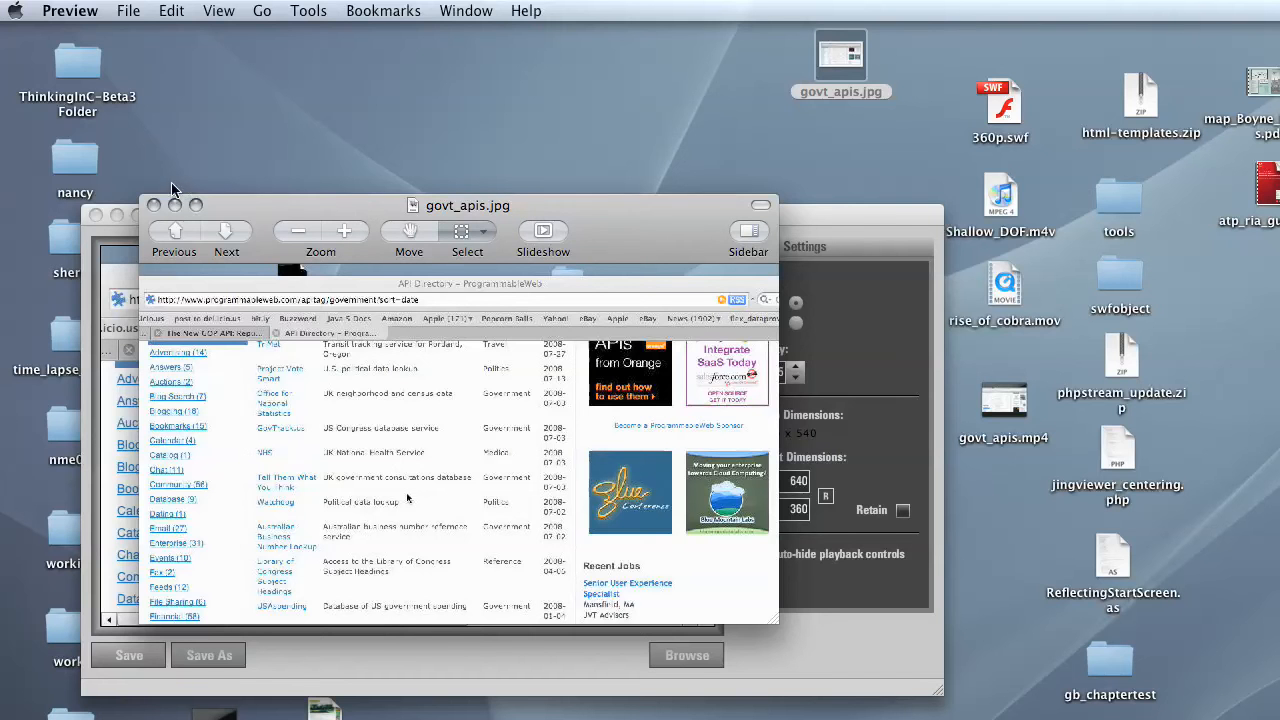
left_click(153, 205)
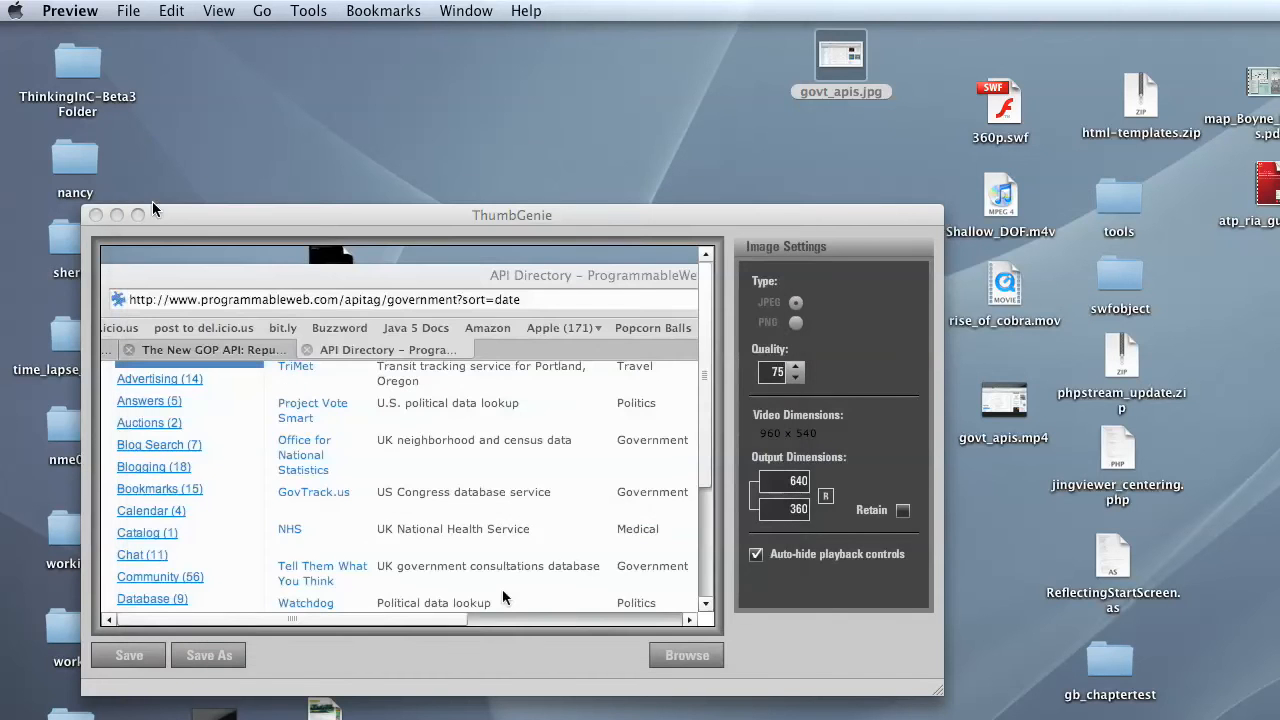
- Check the file size and pixel dimensions of govt_apis.jpg in its file information, and close the information
left_click(831, 58)
key("super+i")
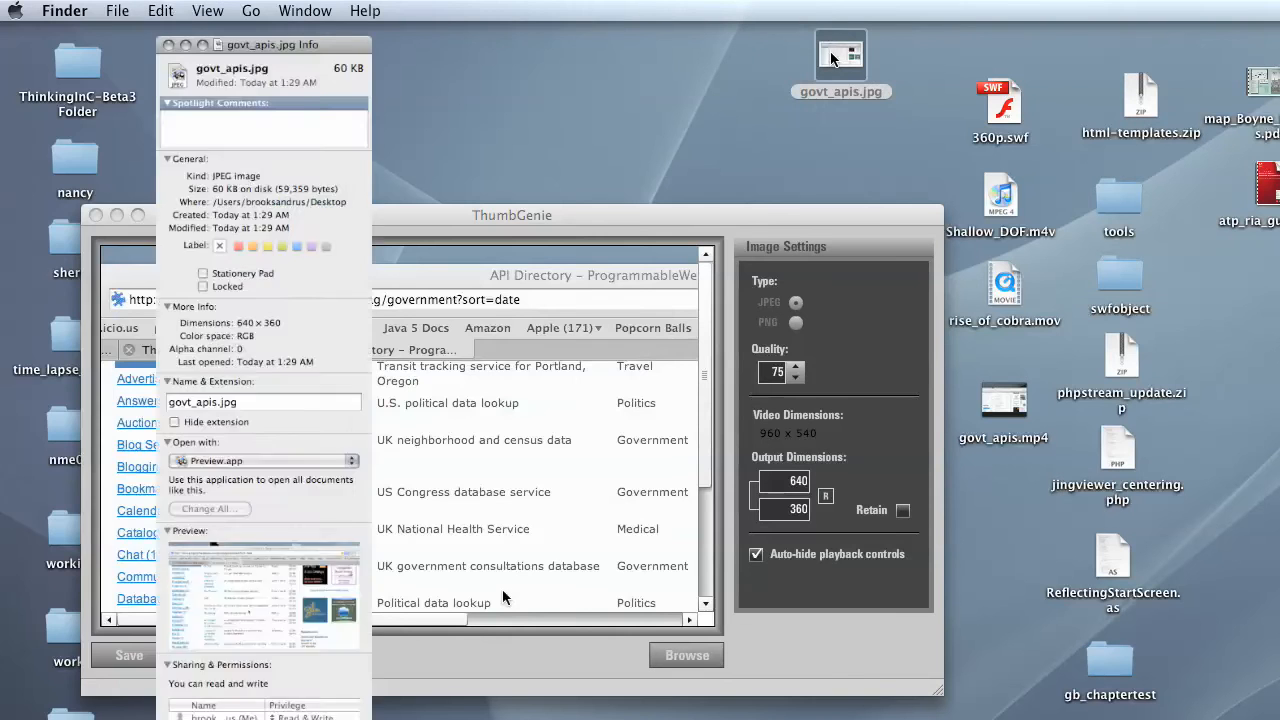
left_click_drag(218, 45, 357, 35)
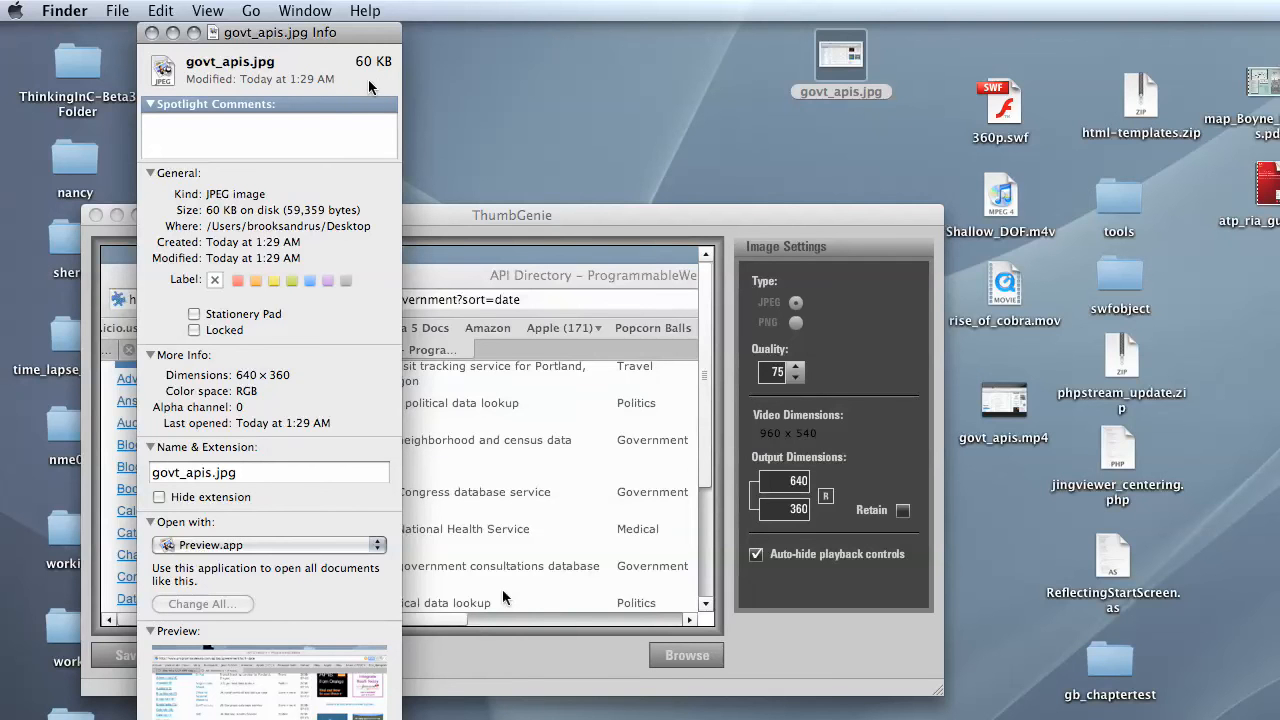
left_click(151, 32)
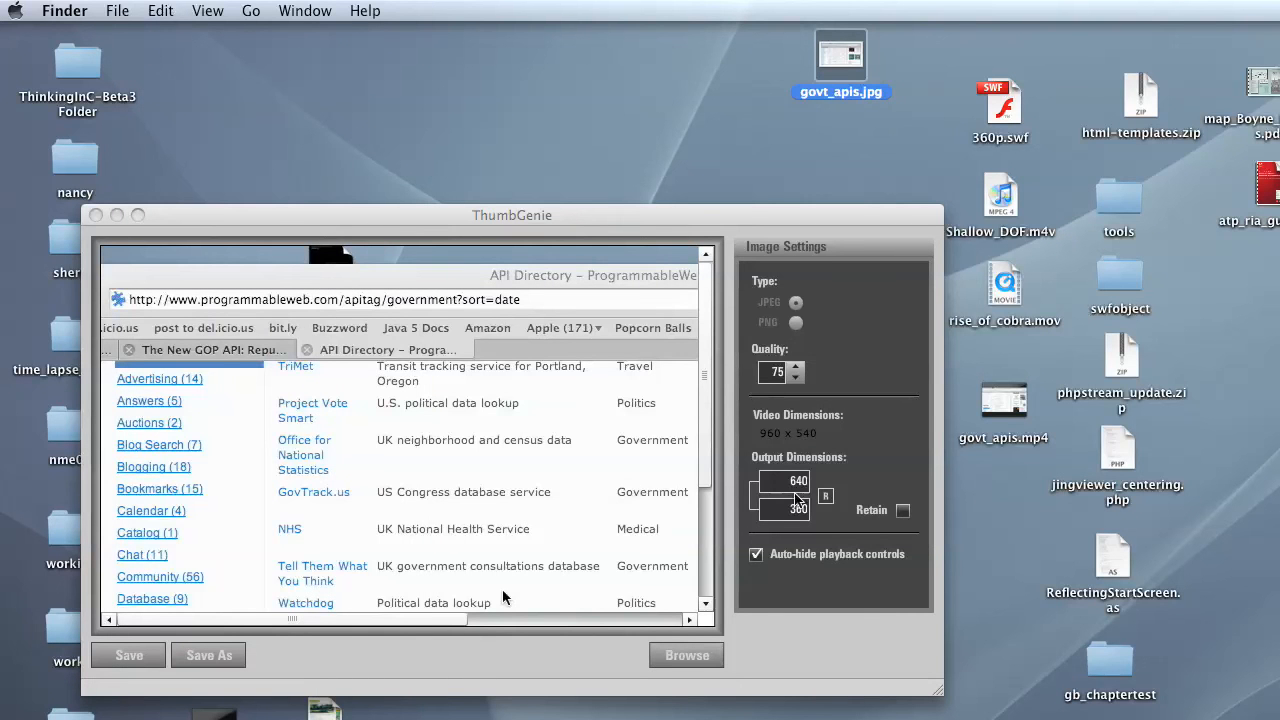
- Reset the output dimensions to the video's original 960 x 540 and save the thumbnail to the Desktop as govt_apis_full.jpg
left_click(826, 497)
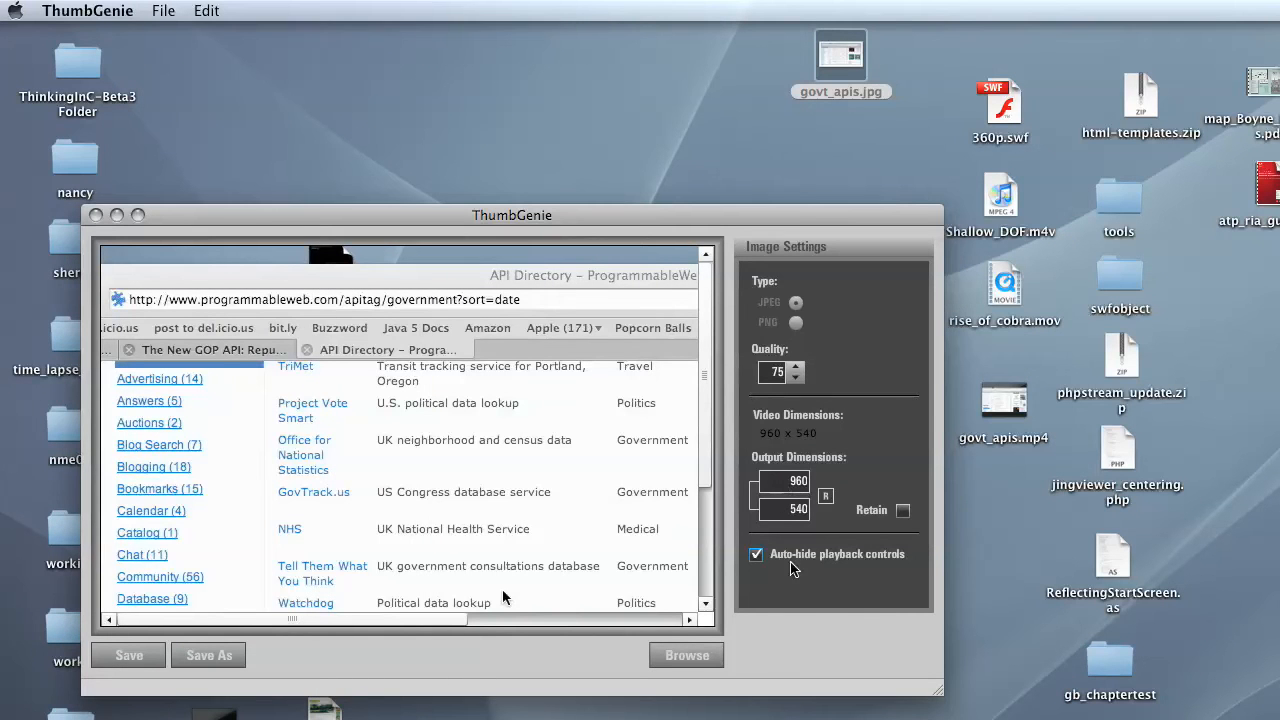
left_click(207, 653)
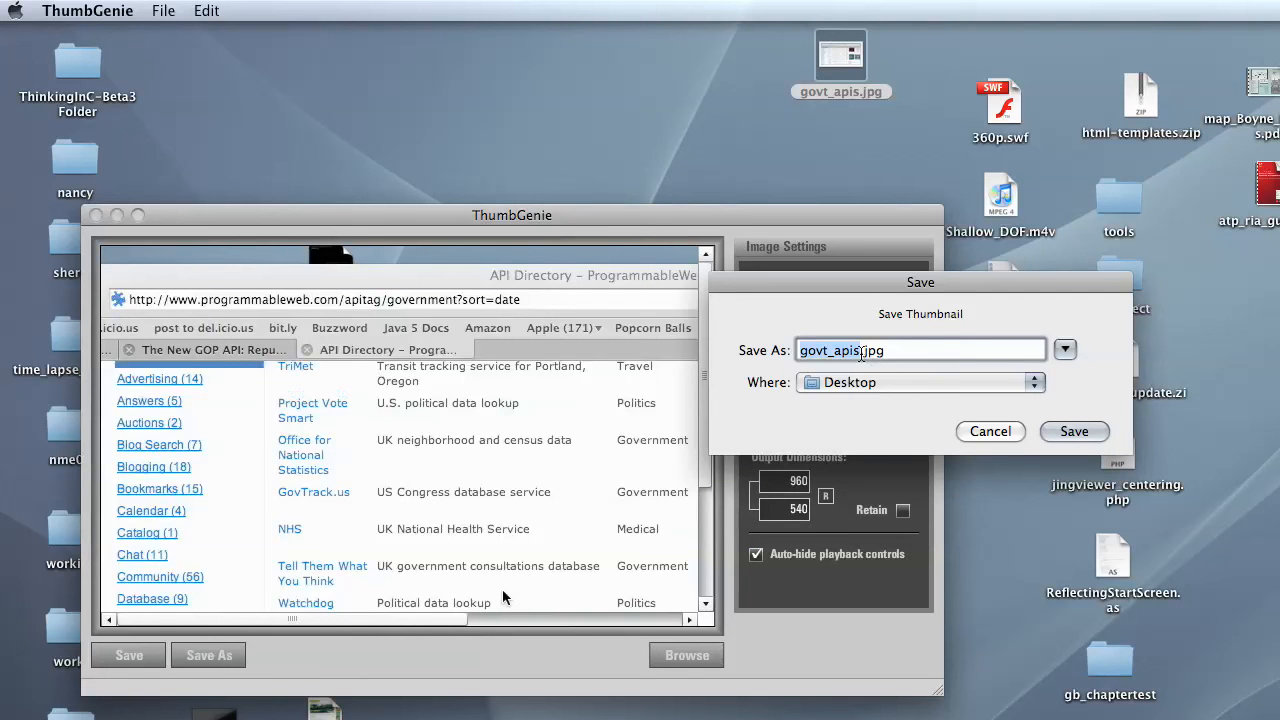
left_click(862, 351)
type("_")
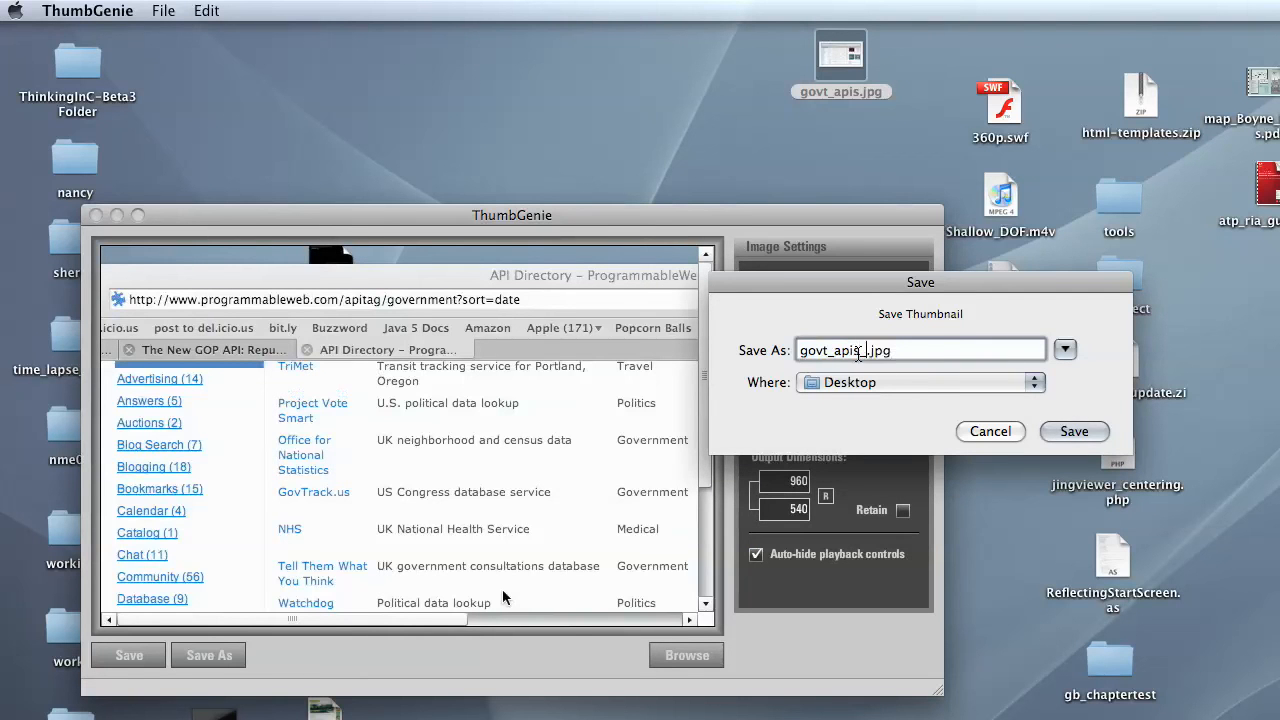
type("full")
left_click(1071, 431)
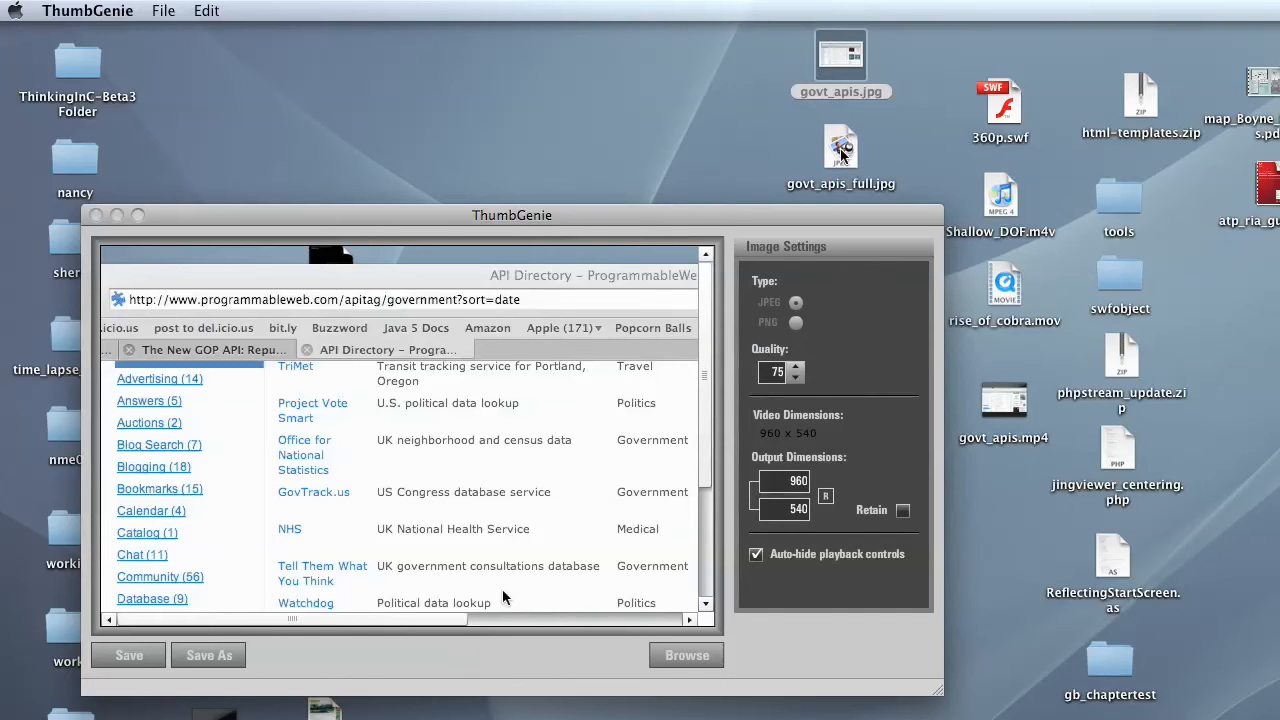
- Place govt_apis_full.jpg beside govt_apis.jpg on the desktop and compare the file information of both images
left_click_drag(850, 155, 688, 80)
key("super+i")
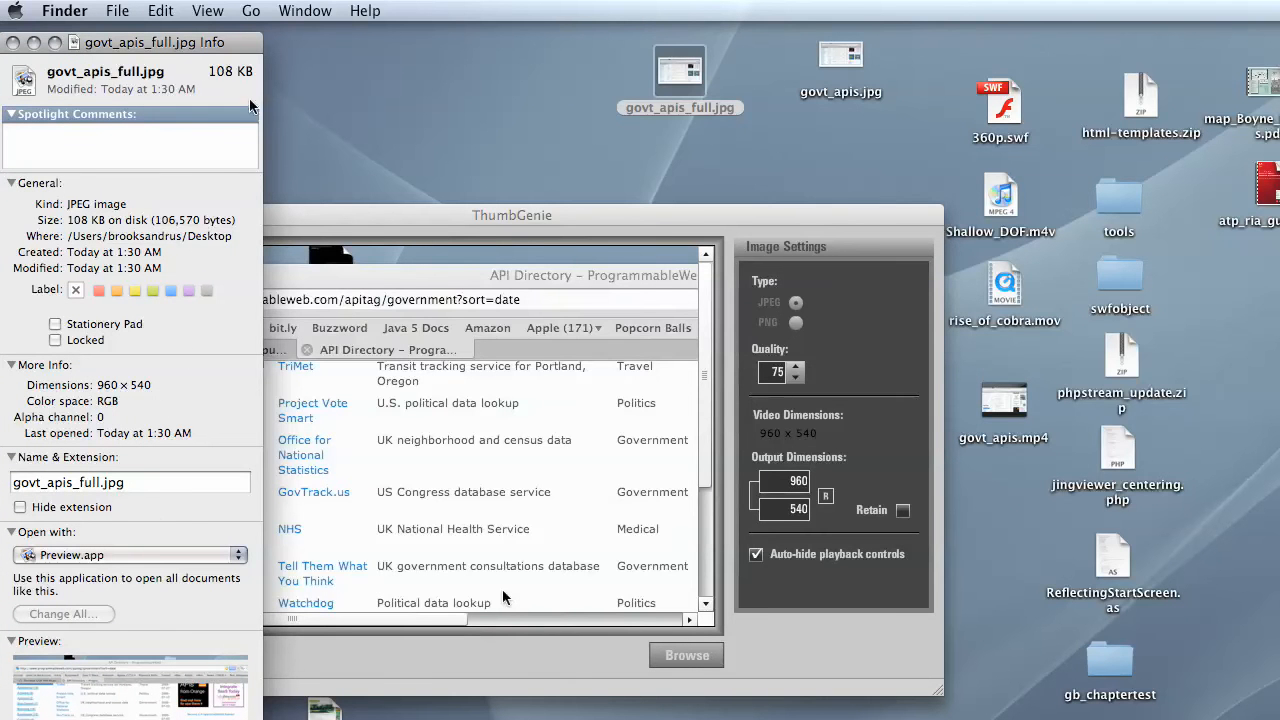
left_click(856, 65)
key("super+i")
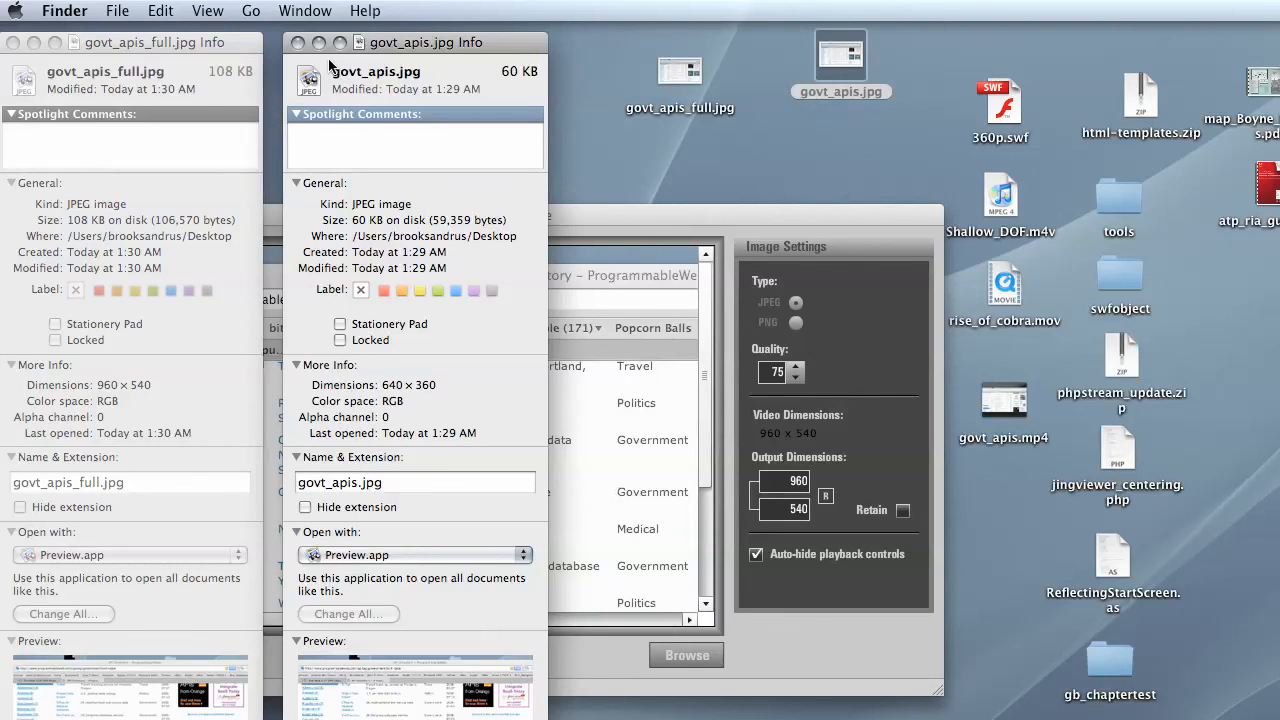
- Return to ThumbGenie, set the output dimensions to 640 x 360 and enable retaining them
left_click(645, 212)
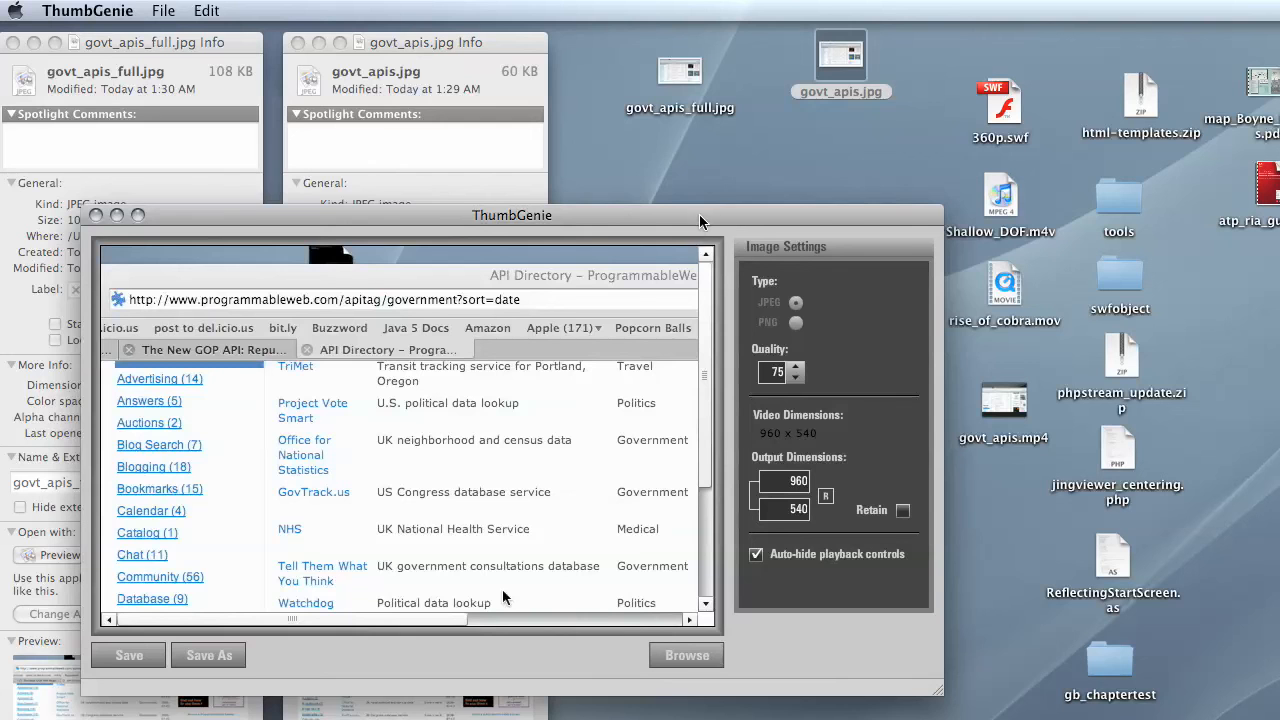
left_click_drag(699, 213, 727, 167)
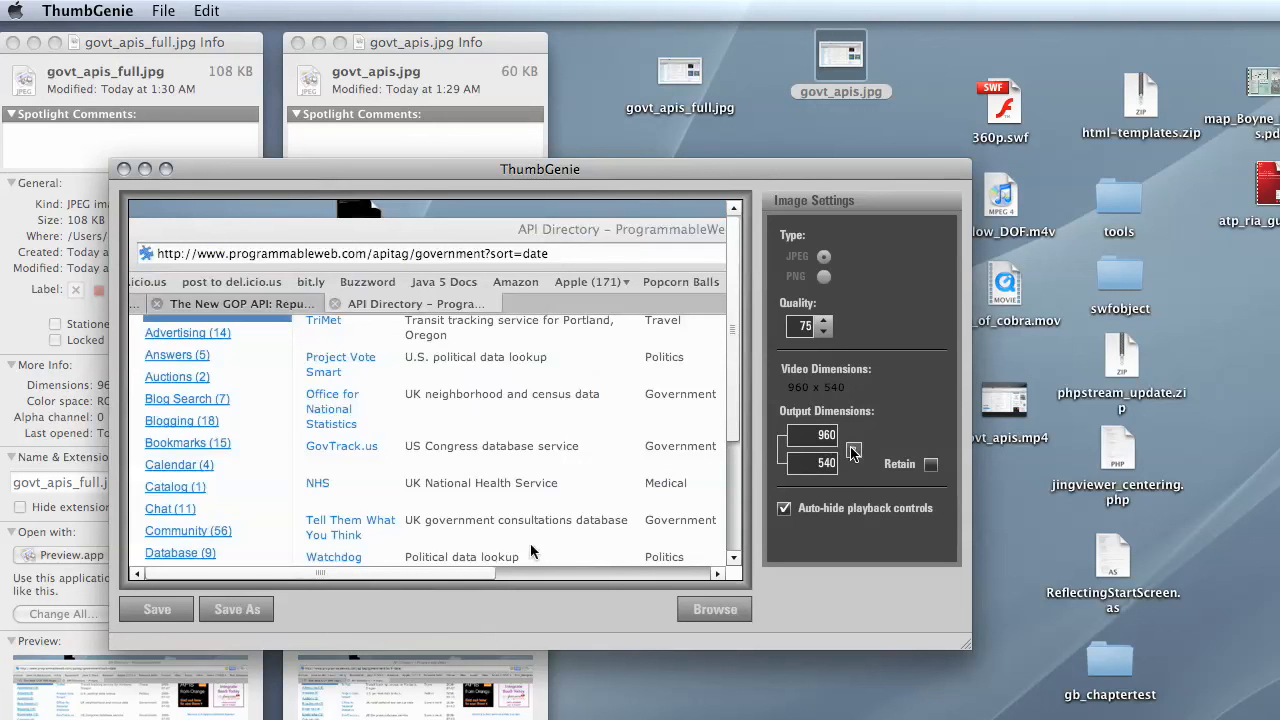
double_click(821, 434)
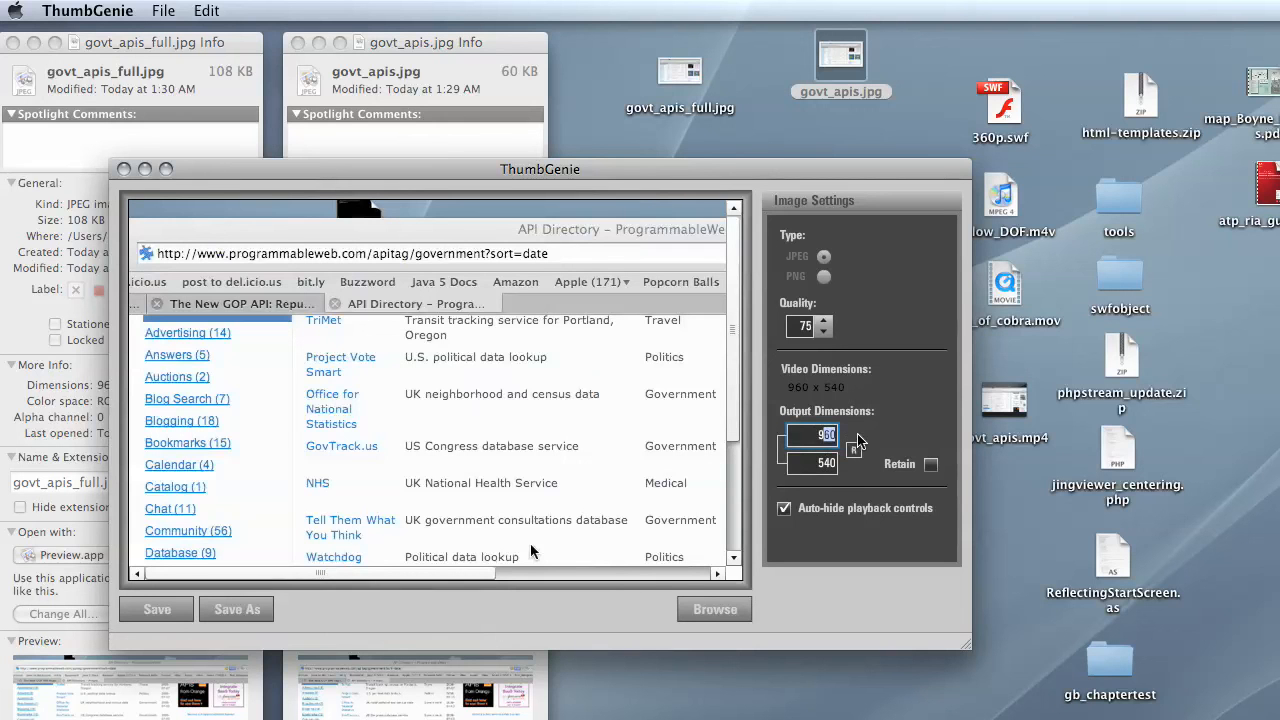
key("BackSpace")
left_click(854, 451)
double_click(816, 437)
type("6")
left_click(930, 465)
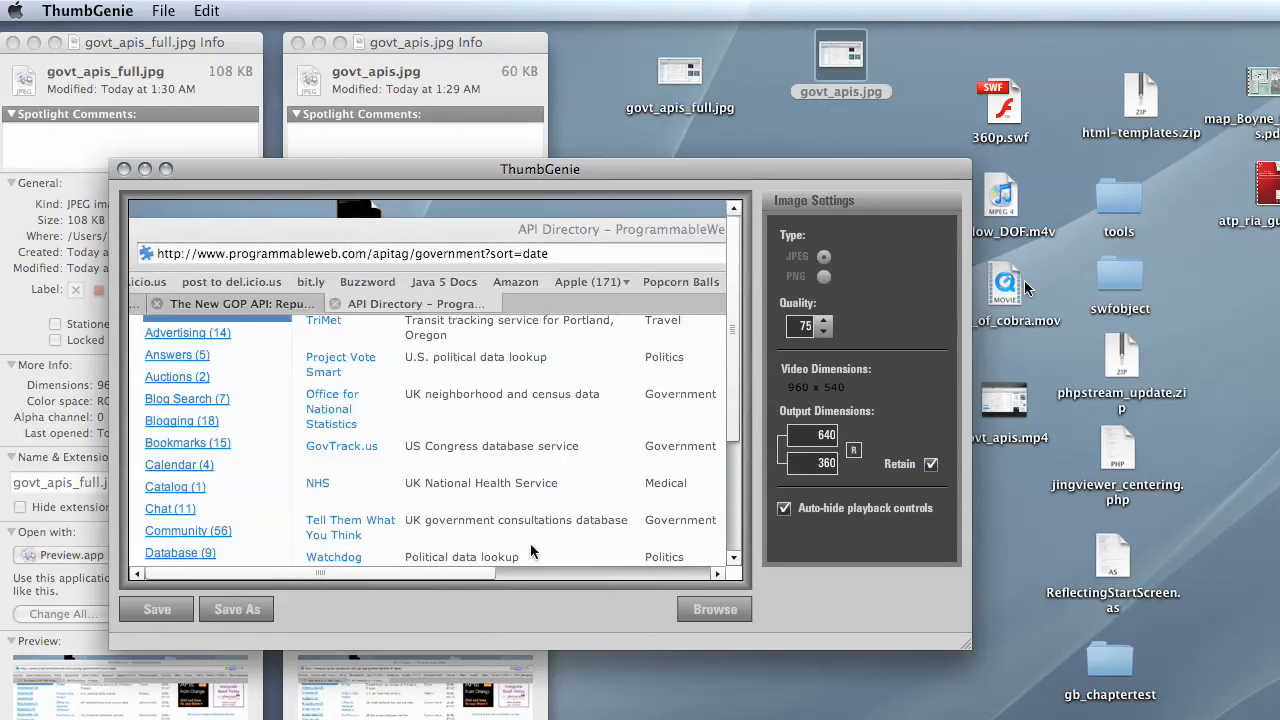
- Load the movie rise_of_cobra.mov from the desktop into the video preview
left_click_drag(1013, 290, 507, 380)
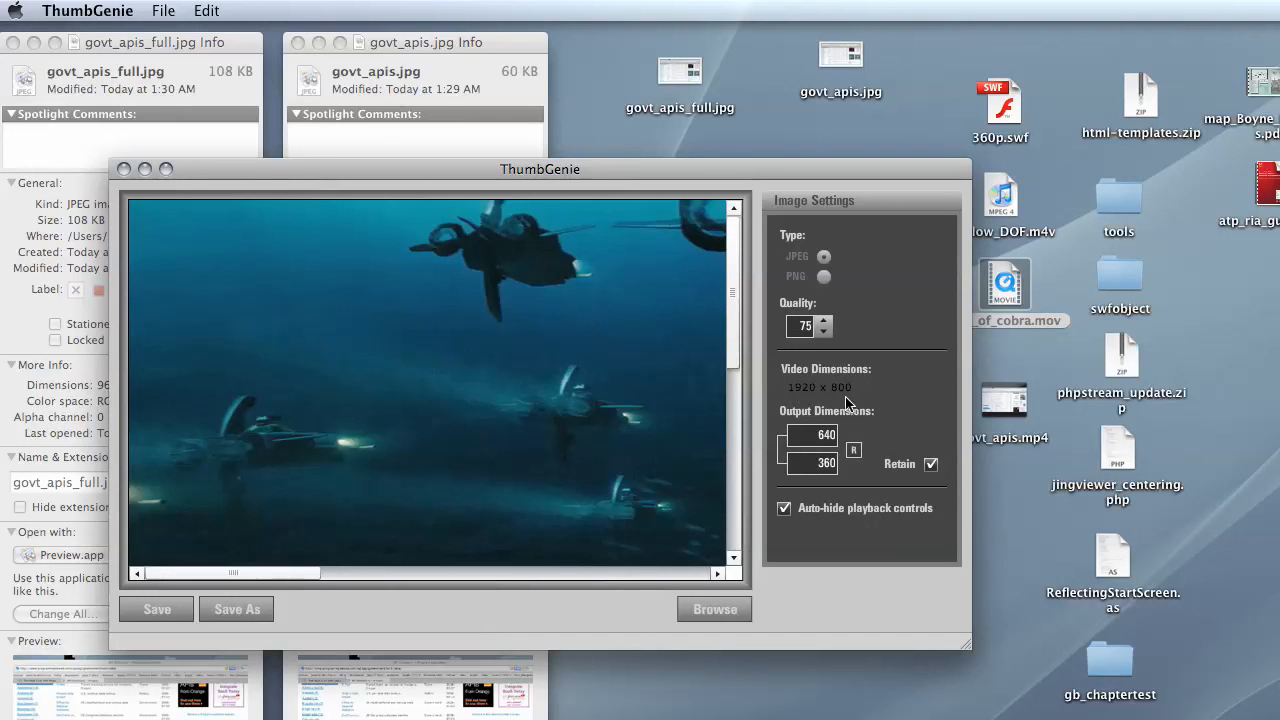
mouse_move(671, 391)
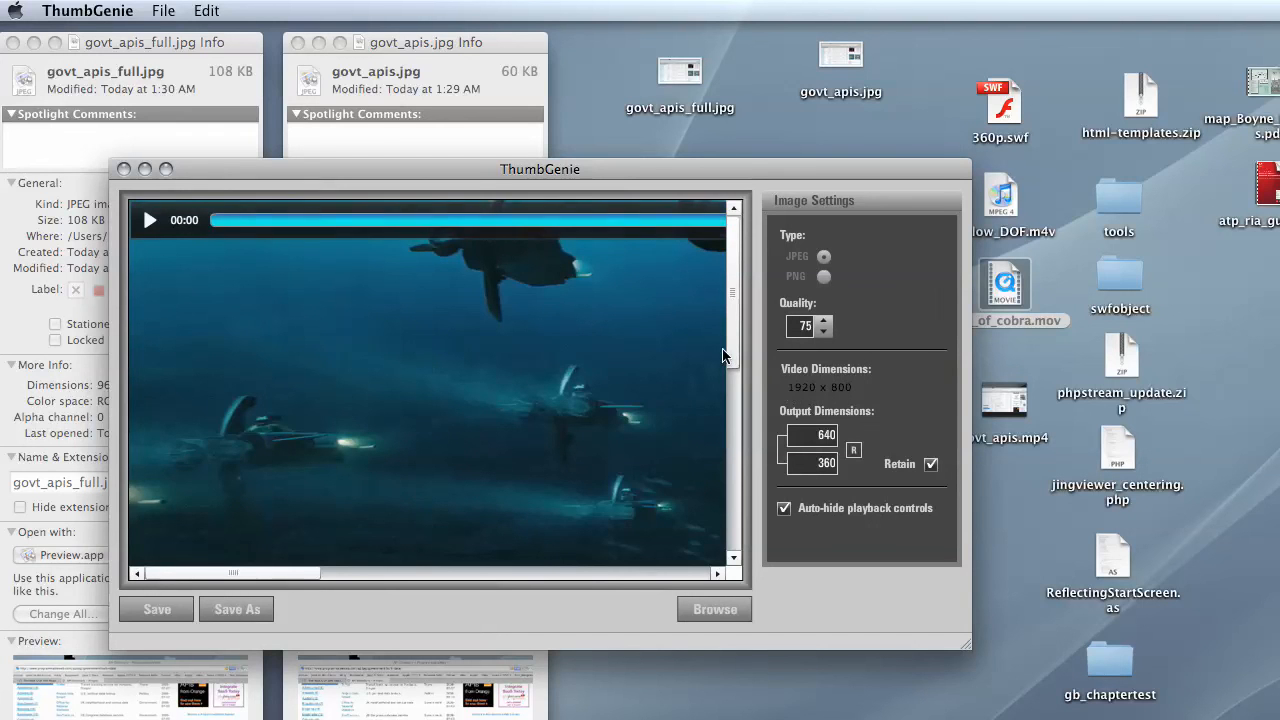